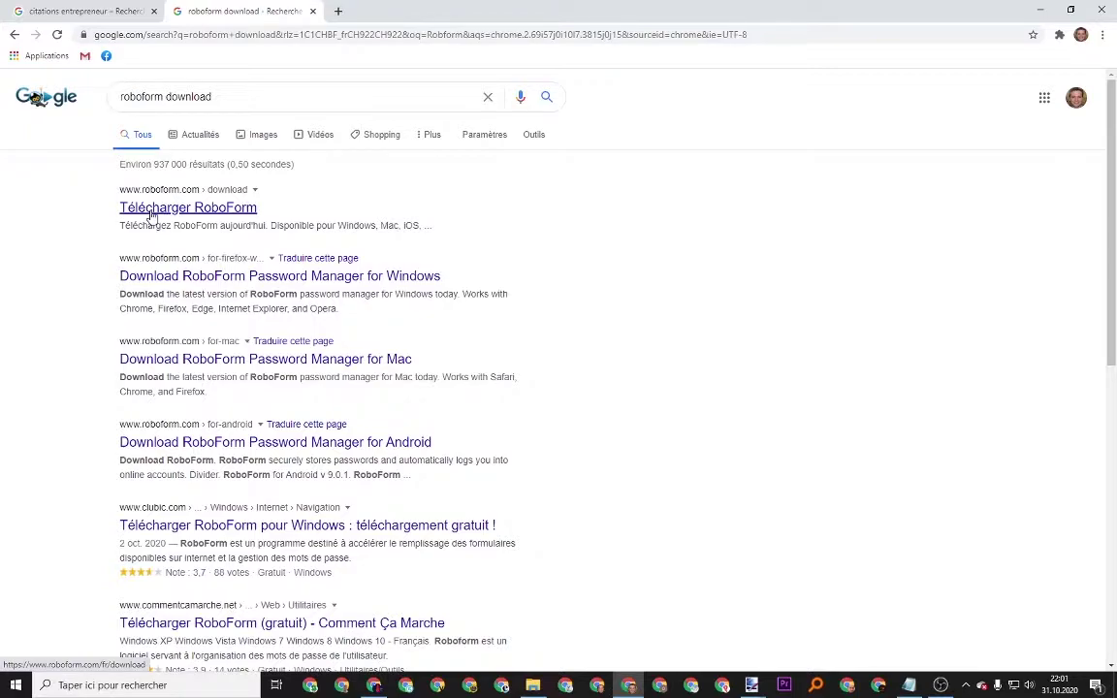
Download the RoboForm for Windows installer from the RoboForm download page
{"action": "left_click", "coordinate": [152, 213]}
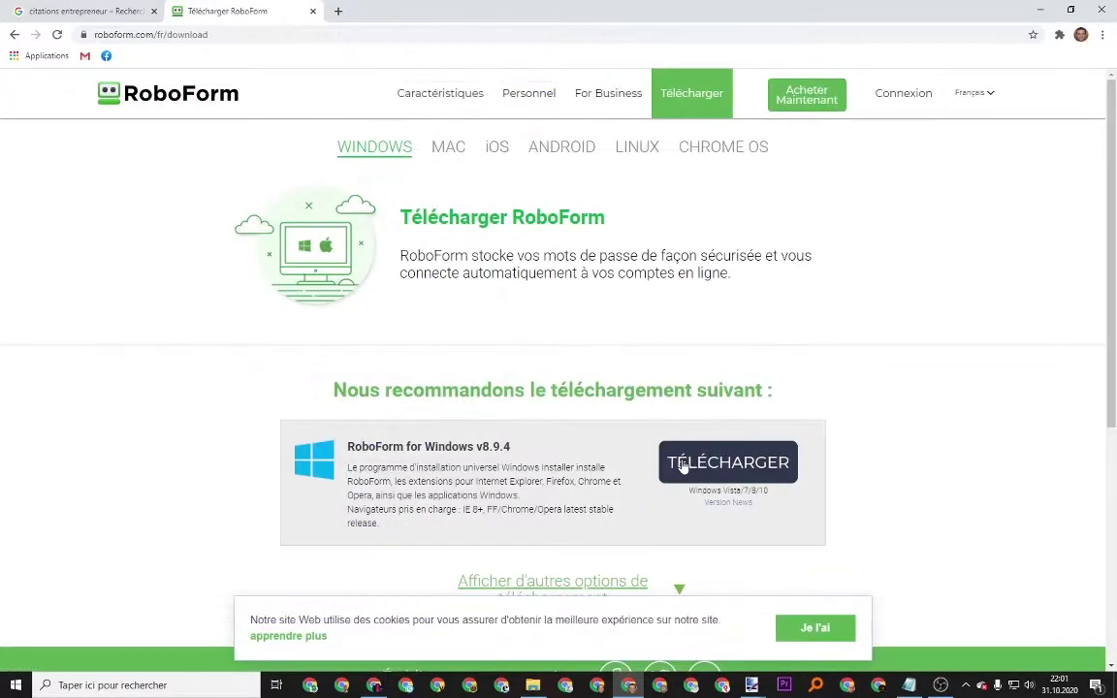
{"action": "left_click", "coordinate": [681, 464]}
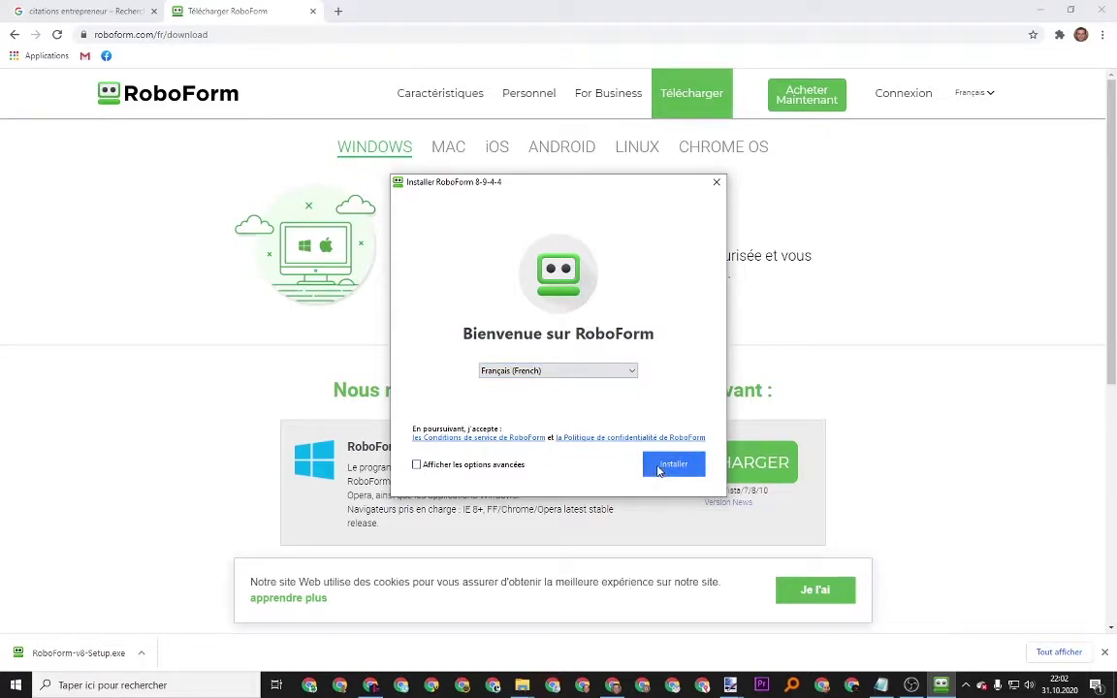
Install RoboForm and create a new account with an e-mail address and a confirmed master password
{"action": "left_click", "coordinate": [674, 464]}
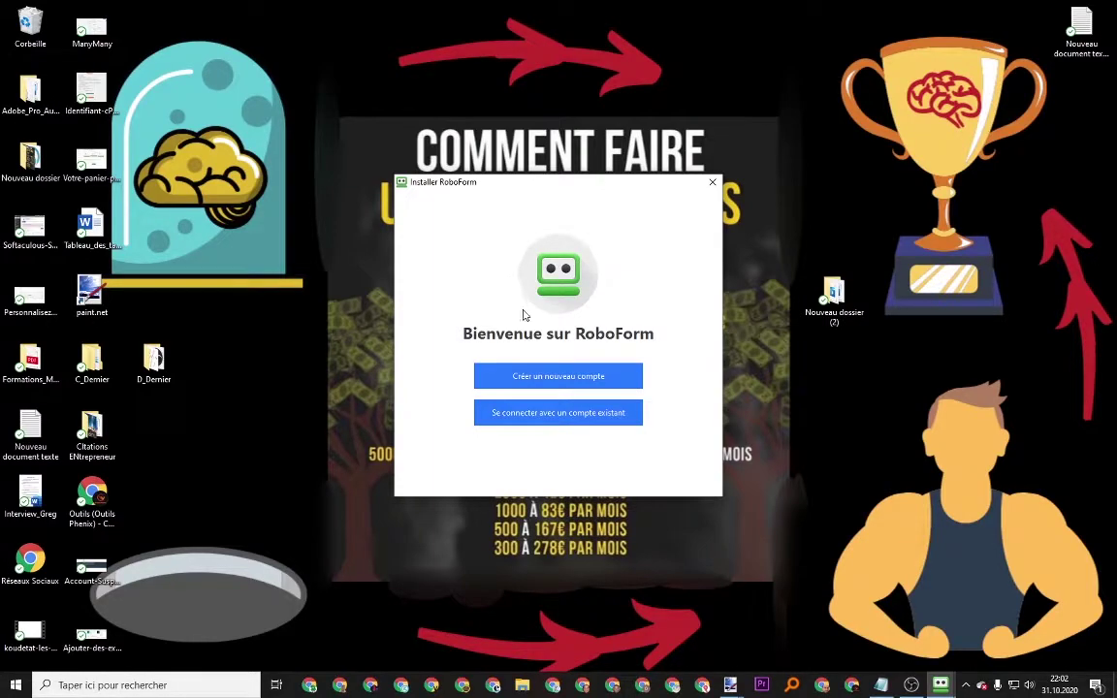
{"action": "left_click", "coordinate": [526, 378]}
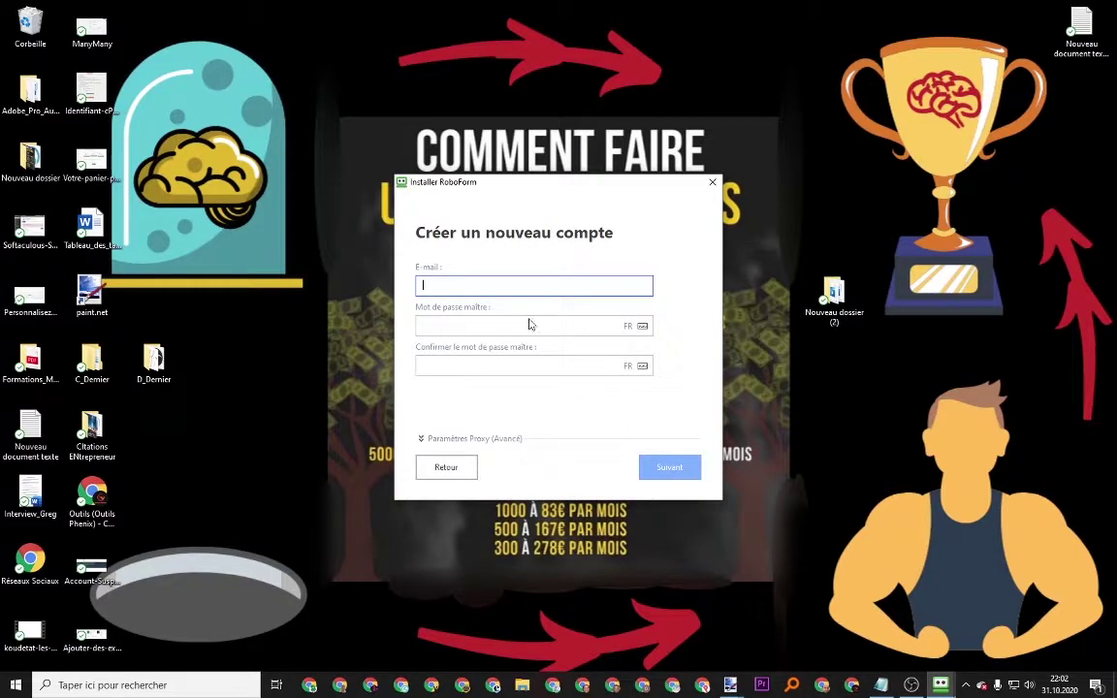
{"action": "left_click", "coordinate": [499, 325]}
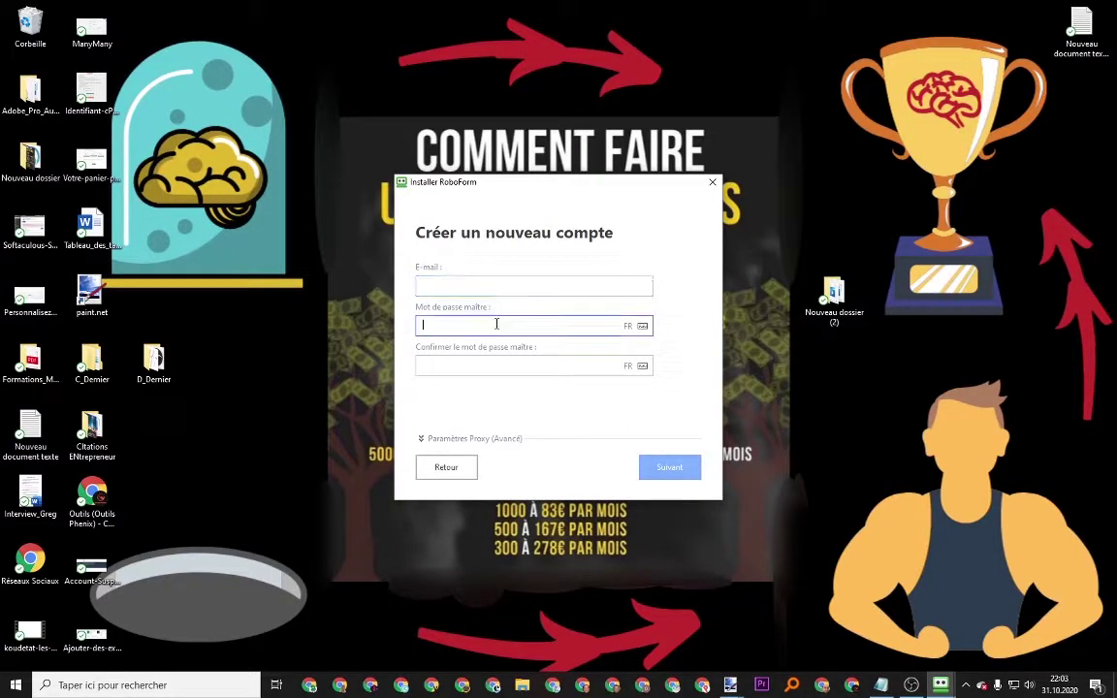
{"action": "left_click", "coordinate": [465, 364]}
{"action": "left_click", "coordinate": [446, 285]}
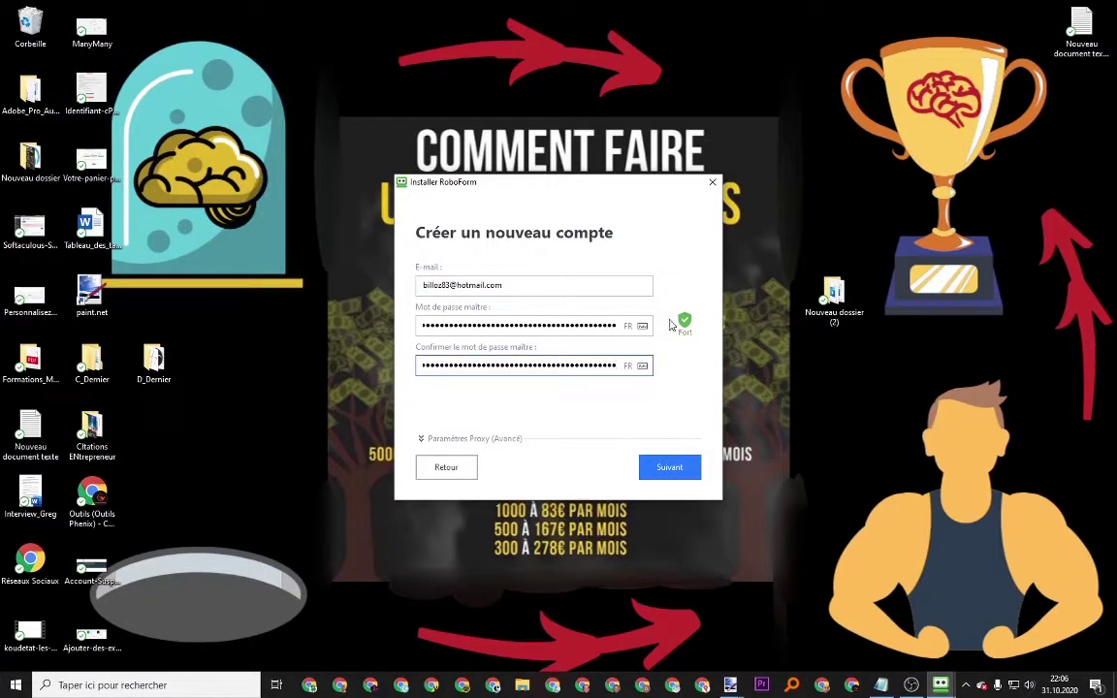
{"action": "key", "text": "Return"}
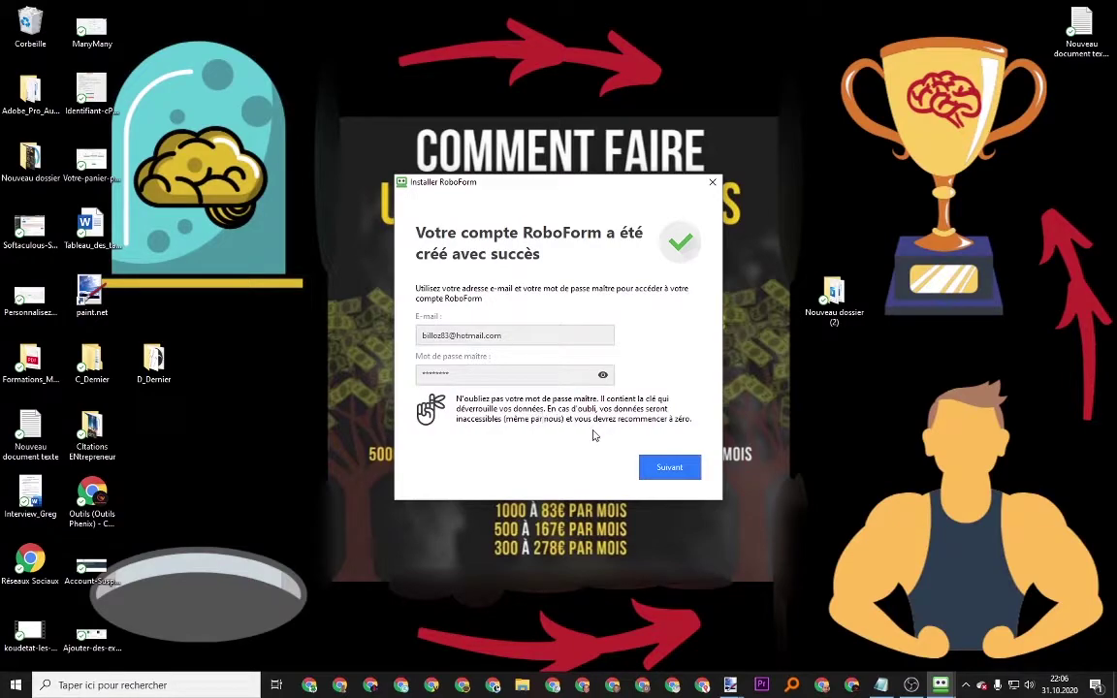
Finish setup with the Chrome and Edge extensions and switch the RoboForm website to Français
{"action": "left_click", "coordinate": [669, 467]}
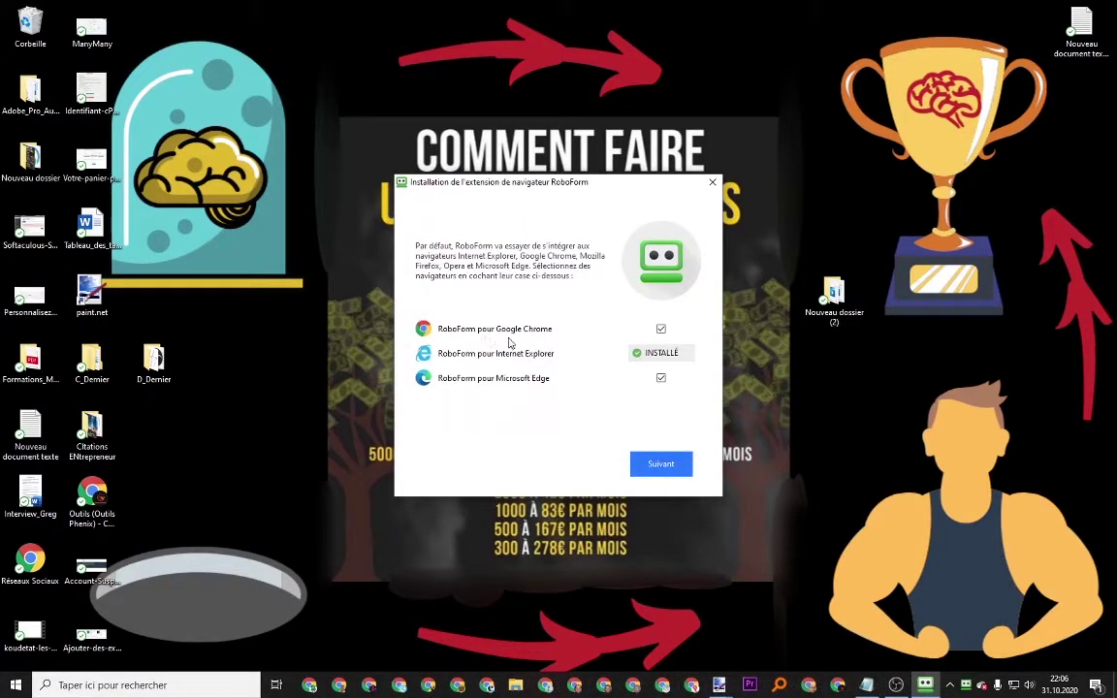
{"action": "left_click", "coordinate": [648, 467]}
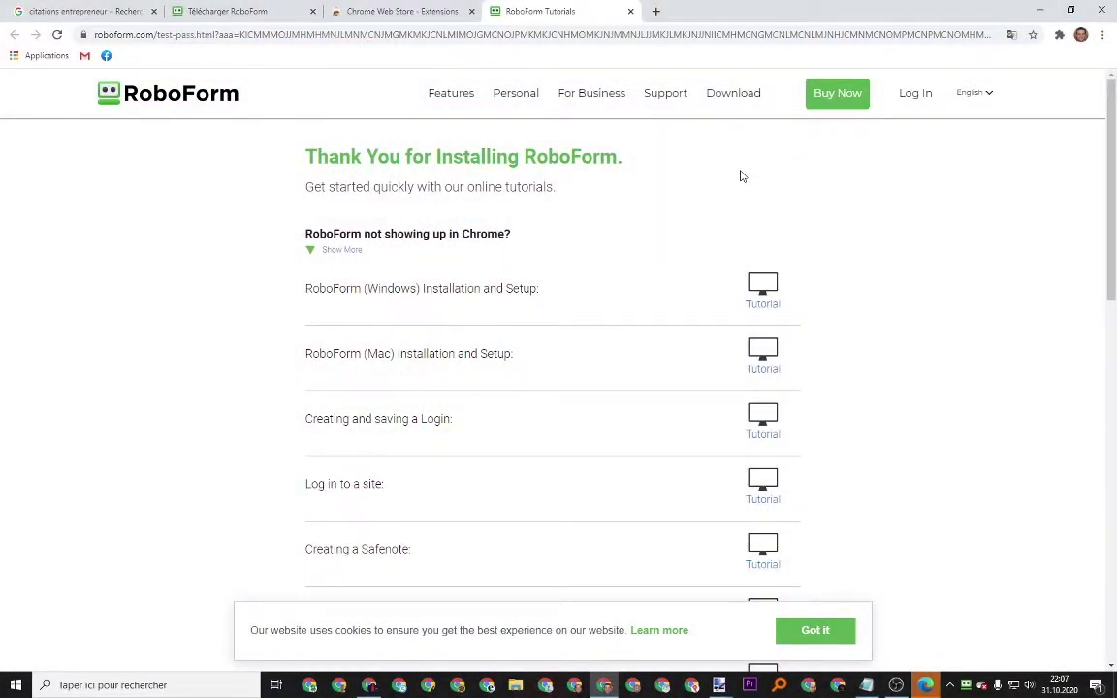
{"action": "scroll", "coordinate": [395, 397], "scroll_direction": "down", "scroll_amount": 5}
{"action": "scroll", "coordinate": [395, 398], "scroll_direction": "up", "scroll_amount": 5}
{"action": "left_click", "coordinate": [955, 97]}
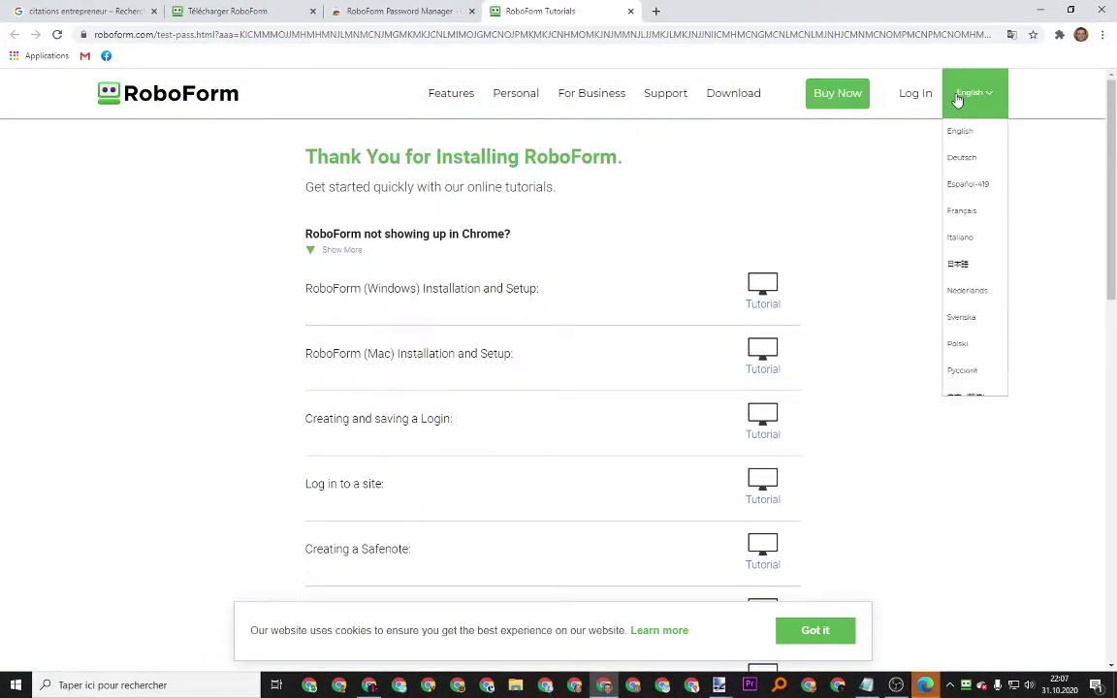
{"action": "left_click", "coordinate": [961, 211]}
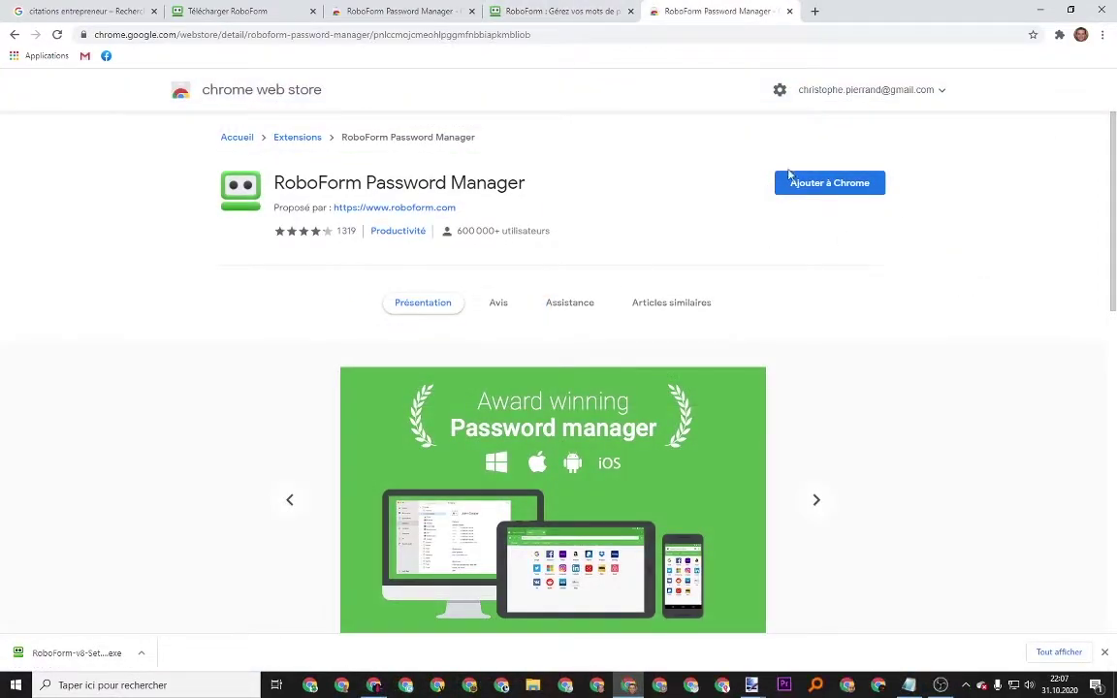
Add the RoboForm extension to Chrome and create a new identity named KiDiCOncoursDiKado
{"action": "left_click", "coordinate": [791, 178]}
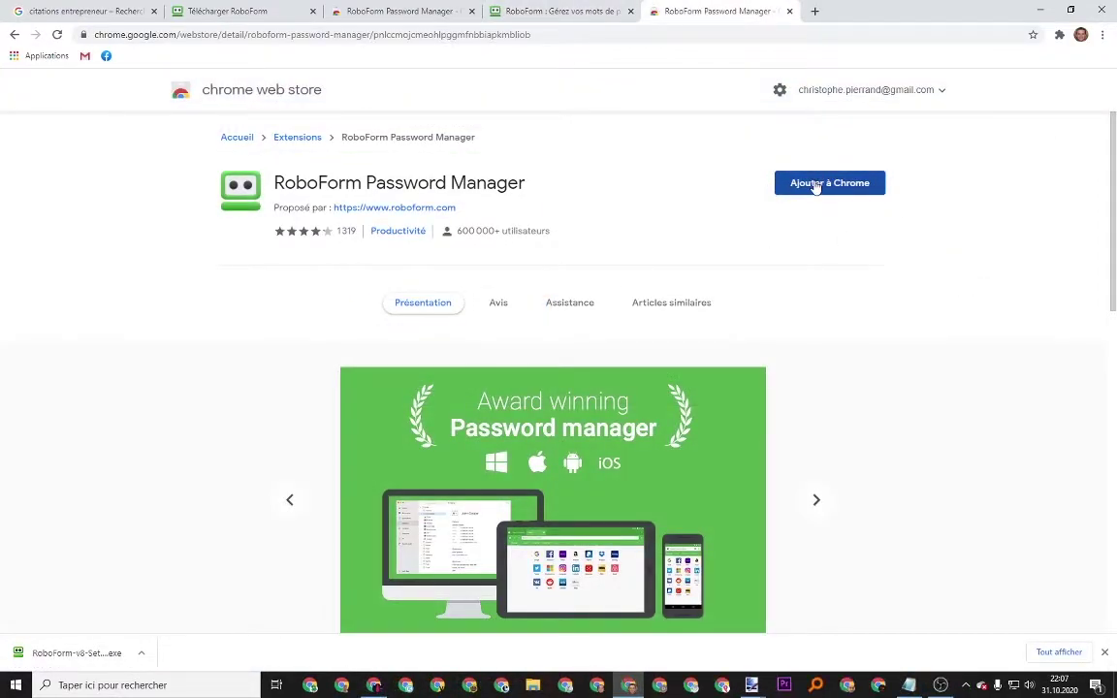
{"action": "left_click", "coordinate": [588, 218]}
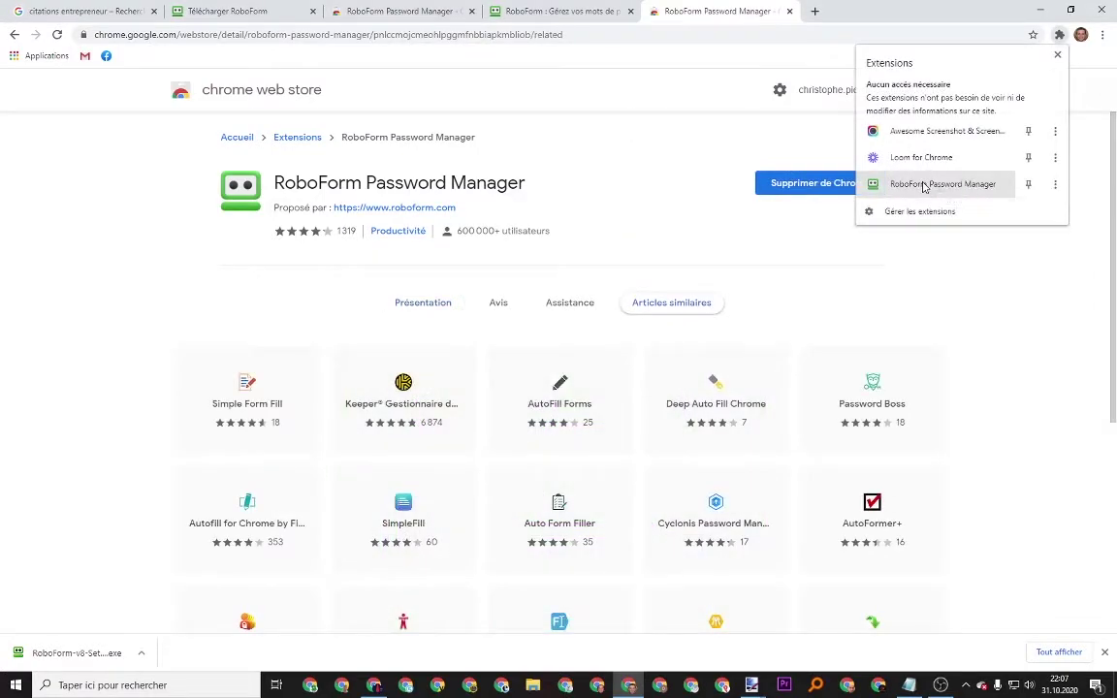
{"action": "left_click", "coordinate": [925, 184]}
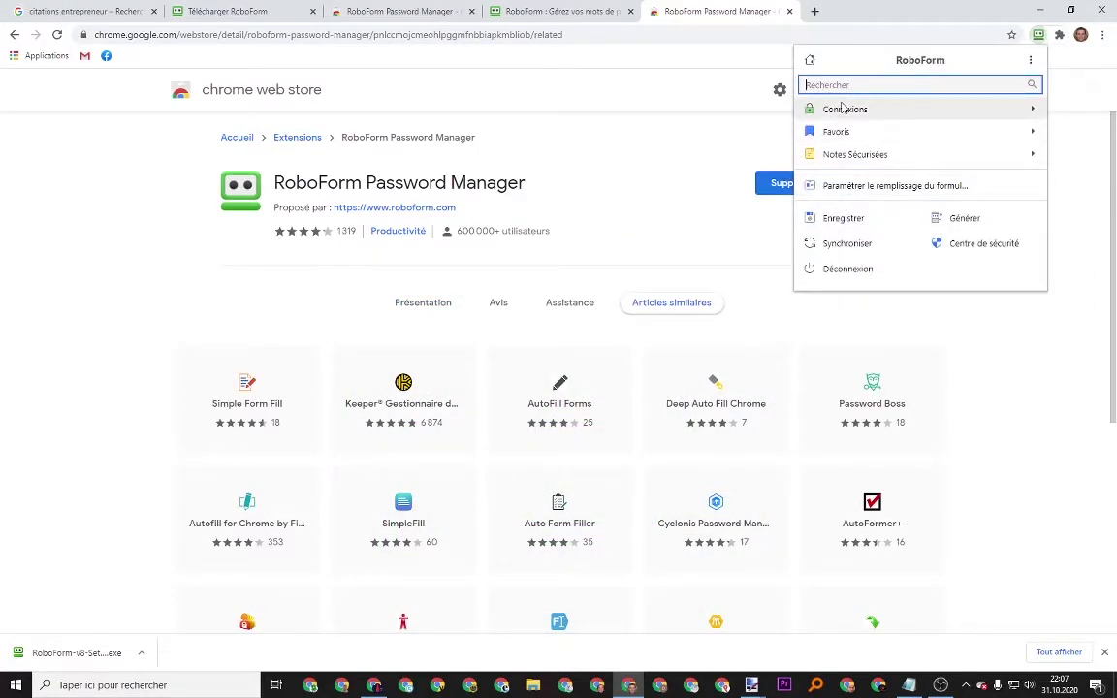
{"action": "left_click", "coordinate": [858, 187]}
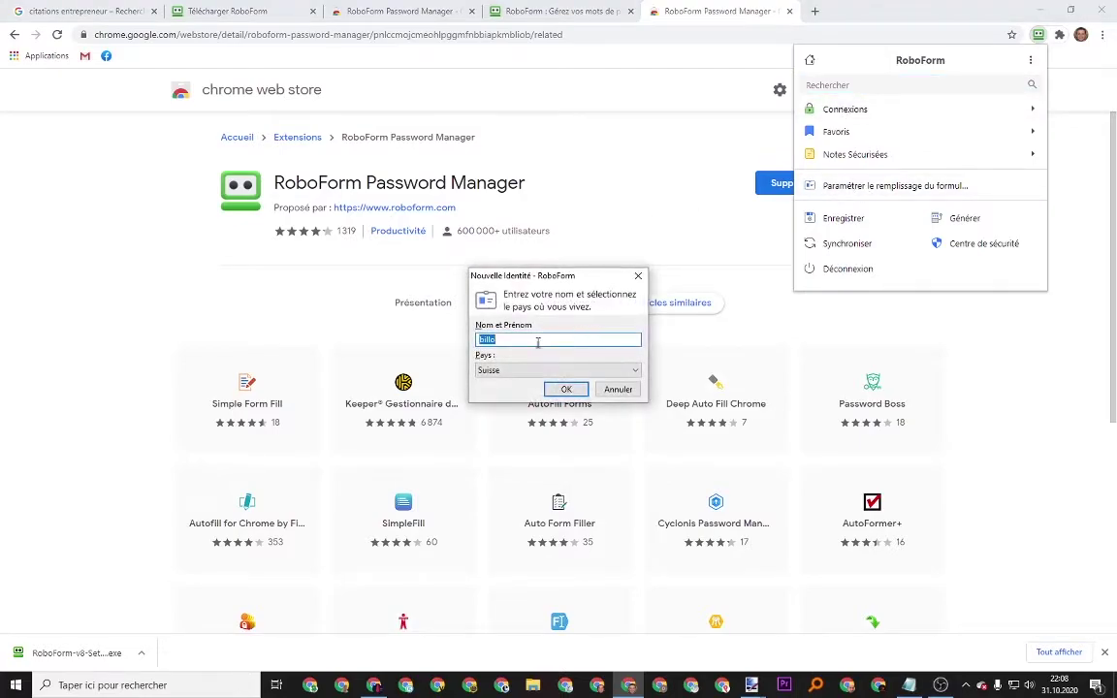
{"action": "type", "text": "KiDiCOncoursDiKado"}
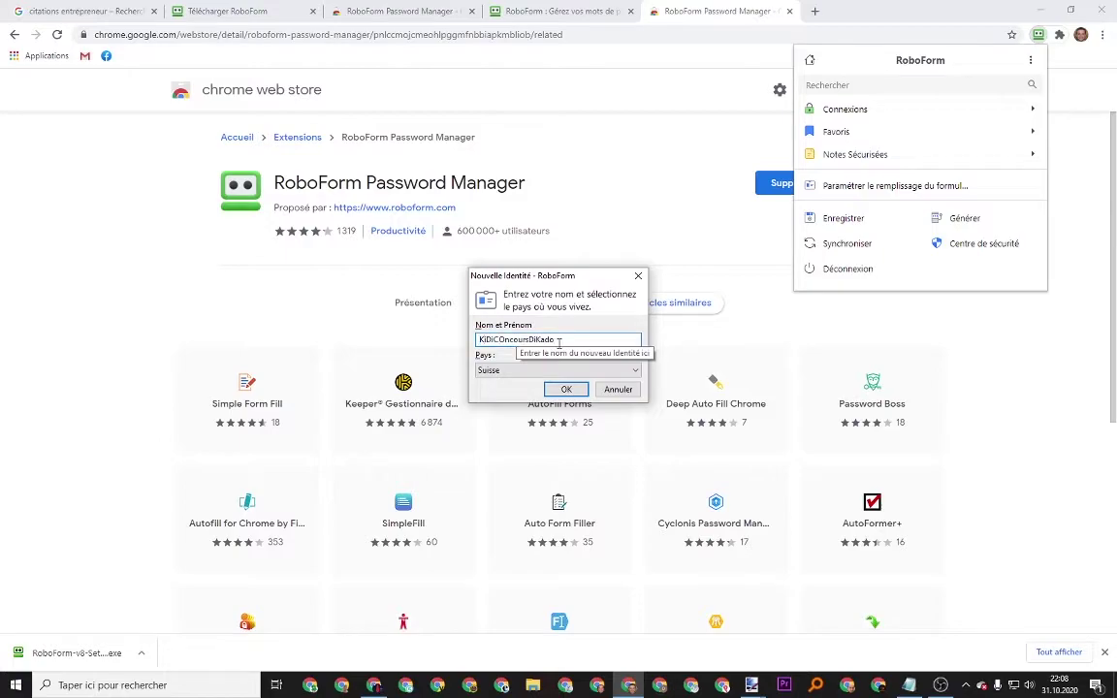
{"action": "key", "text": "Return"}
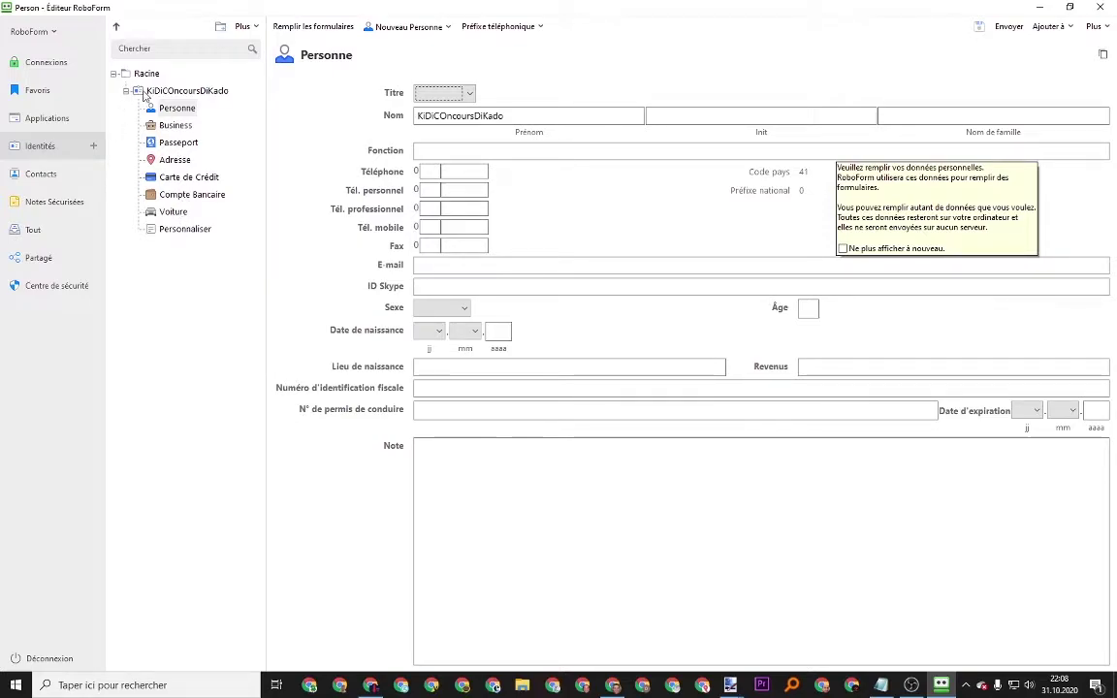
Fill the Personne form with the person's name, job 'Employé', phones, e-mail, Skype, sex Masculin and birth date
{"action": "left_click", "coordinate": [716, 117]}
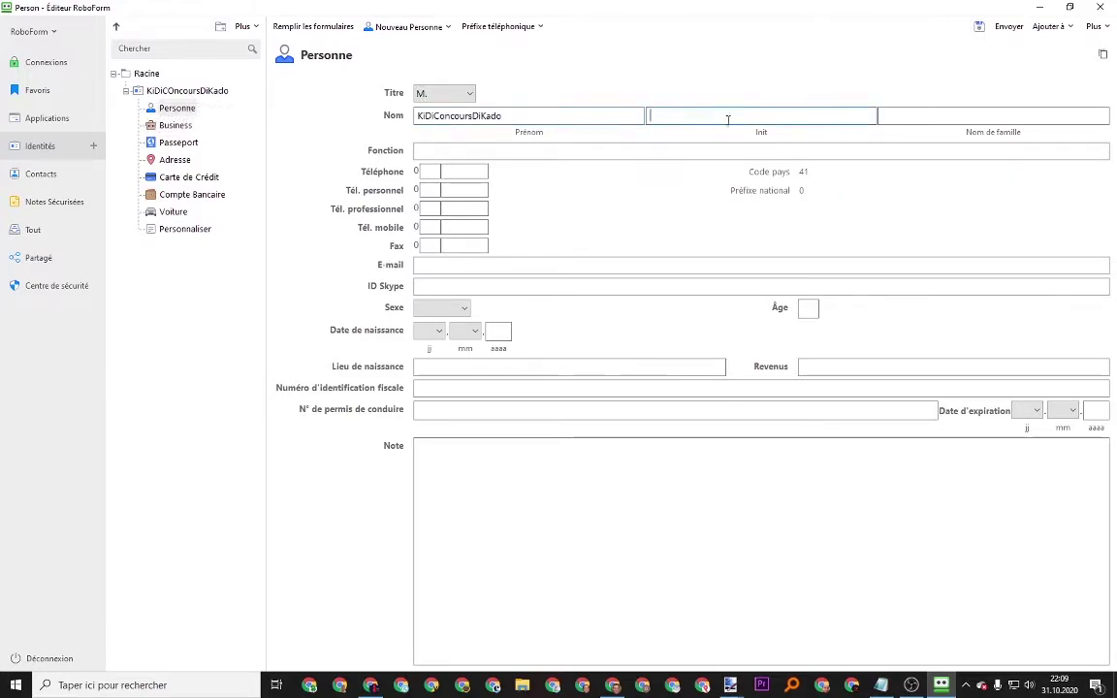
{"action": "key", "text": "Tab"}
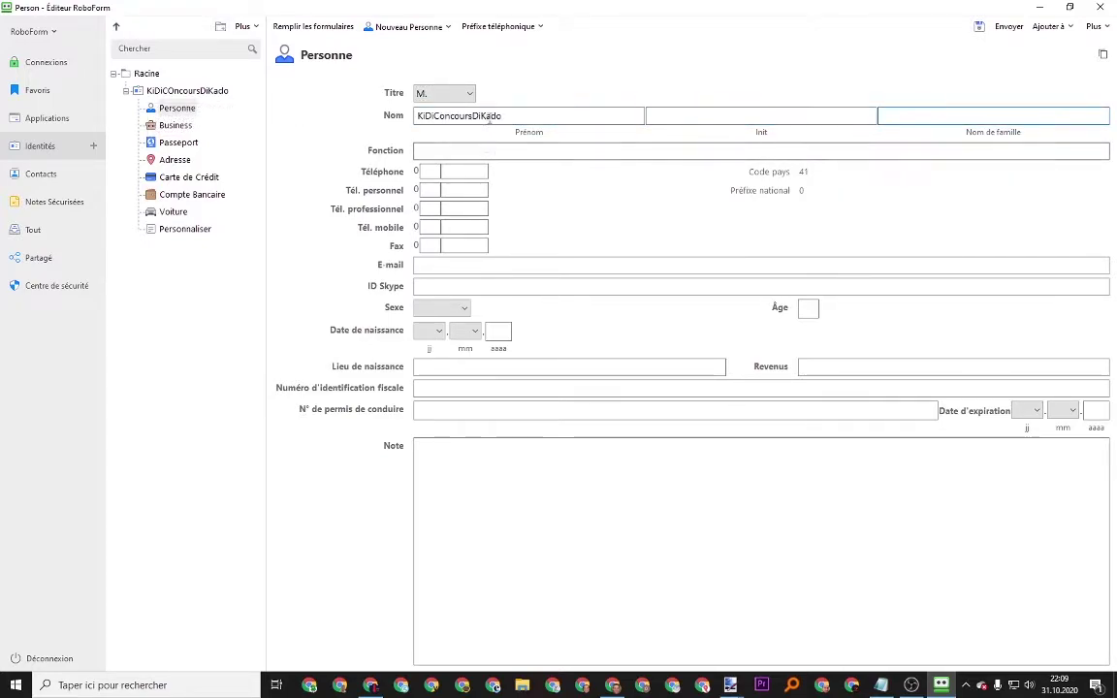
{"action": "double_click", "coordinate": [484, 116]}
{"action": "key", "text": "Tab"}
{"action": "key", "text": "Tab"}
{"action": "key", "text": "Tab"}
{"action": "type", "text": "Employé"}
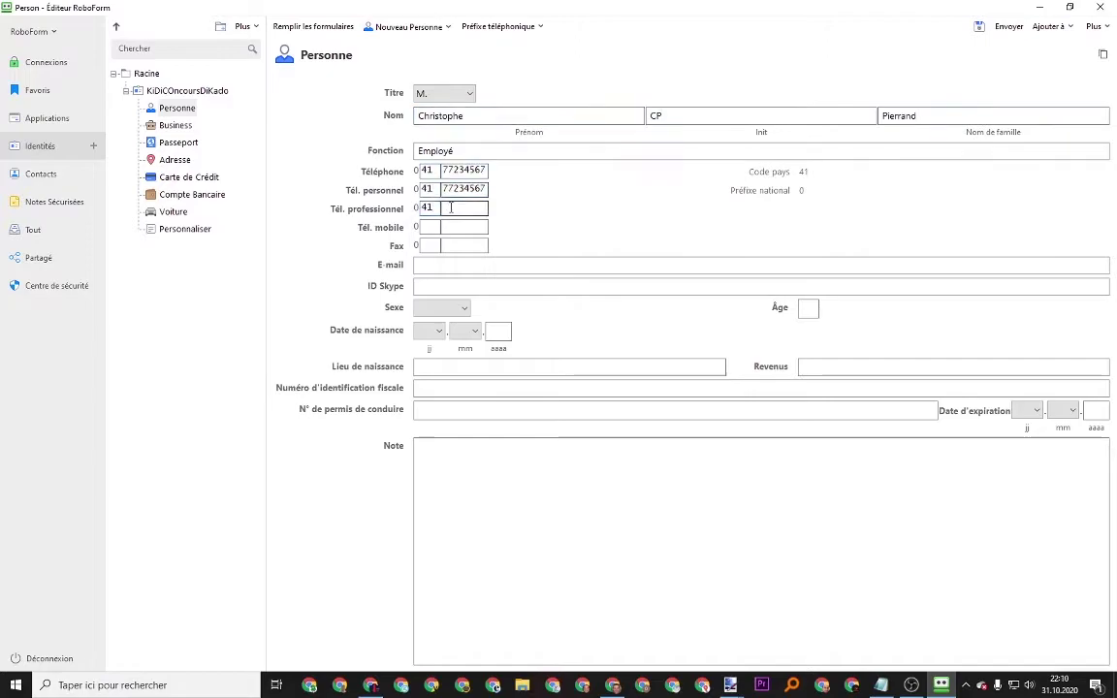
Step through the tax ID, licence and note fields, then browse Passeport, Adresse, Carte de Crédit and Compte Bancaire
{"action": "left_click", "coordinate": [502, 387]}
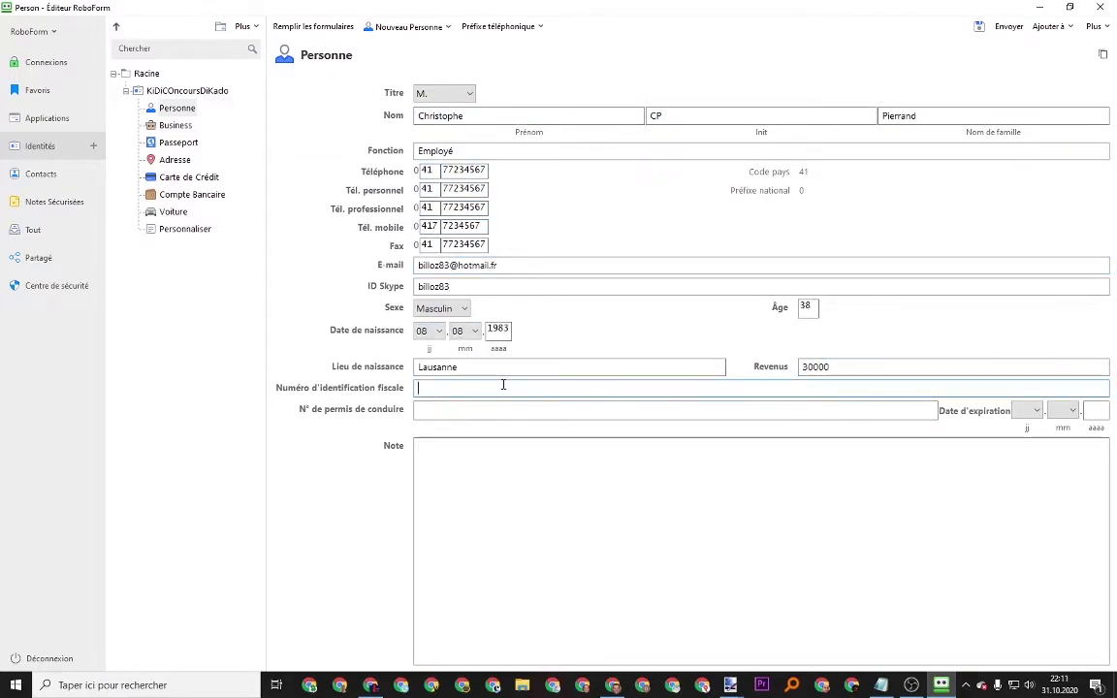
{"action": "left_click", "coordinate": [456, 412]}
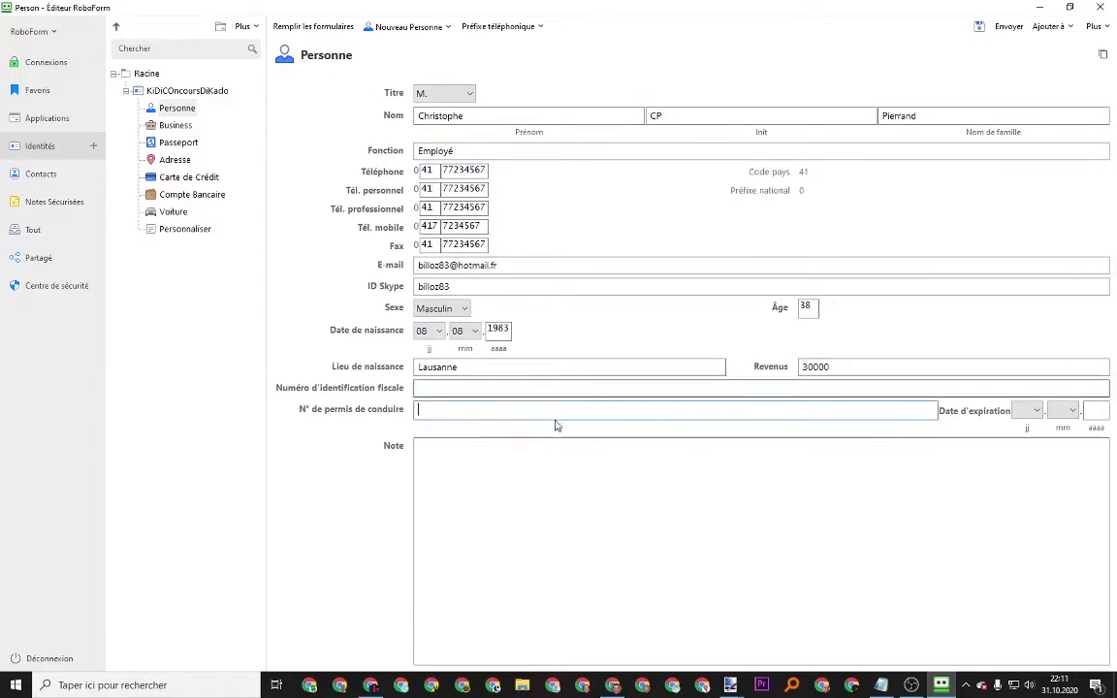
{"action": "left_click", "coordinate": [436, 474]}
{"action": "left_click", "coordinate": [184, 145]}
{"action": "left_click", "coordinate": [184, 161]}
{"action": "left_click", "coordinate": [184, 177]}
{"action": "left_click", "coordinate": [190, 194]}
Look over the Voiture and empty Personnaliser sections, then return to the Personne form
{"action": "left_click", "coordinate": [189, 212]}
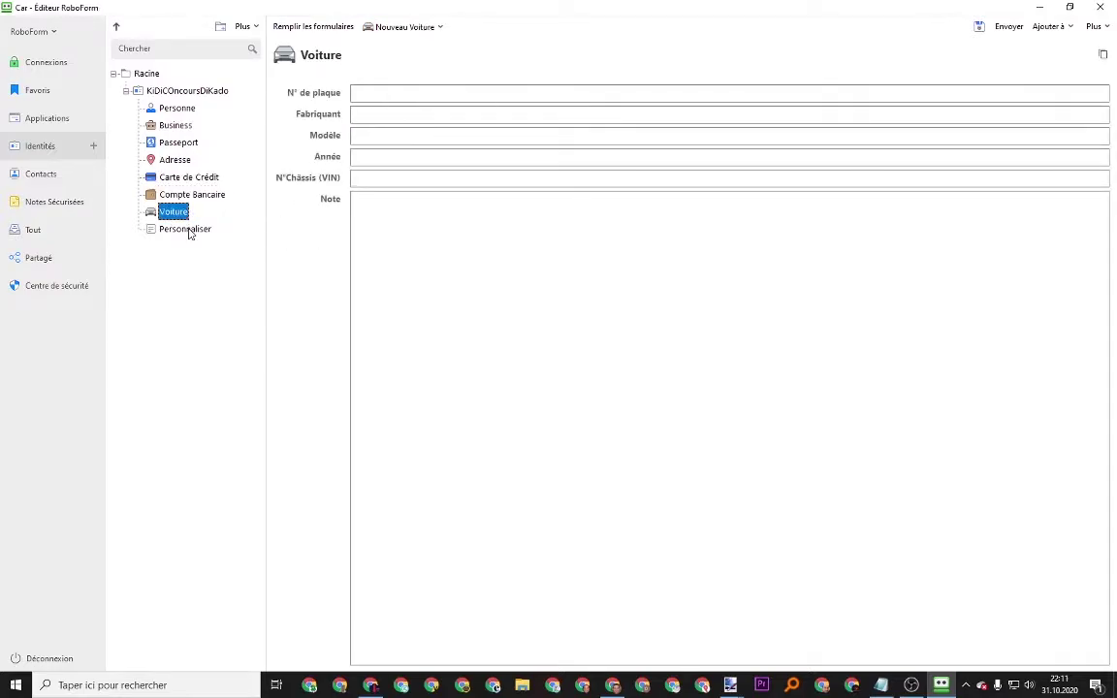
{"action": "left_click", "coordinate": [189, 230]}
{"action": "left_click", "coordinate": [310, 116]}
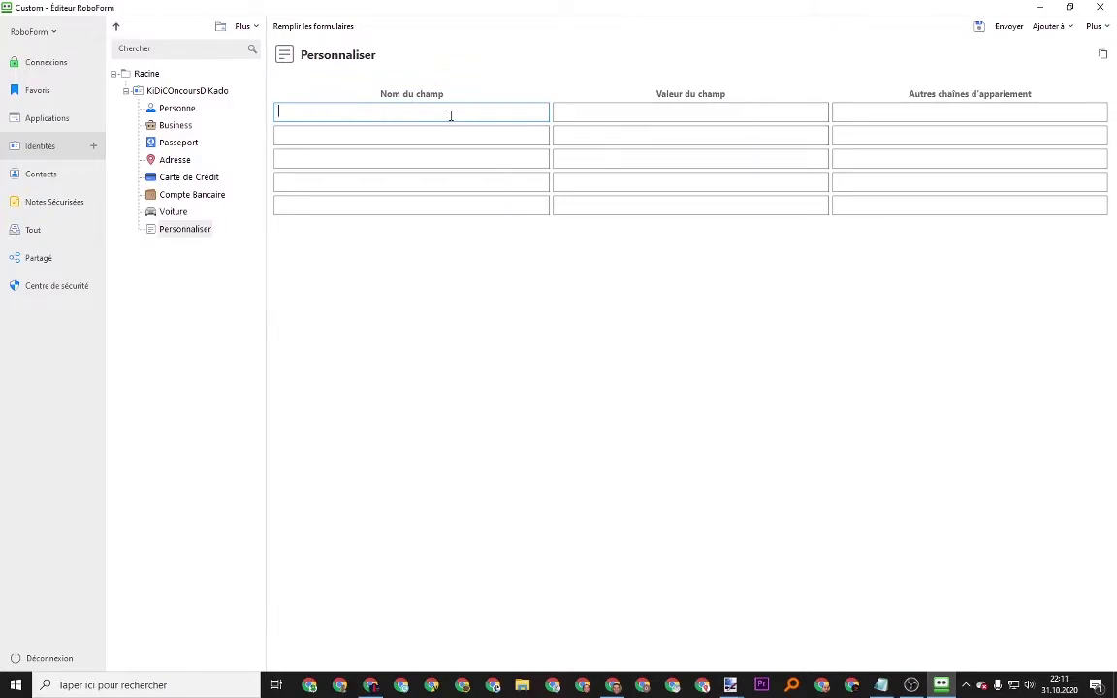
{"action": "left_click", "coordinate": [176, 107]}
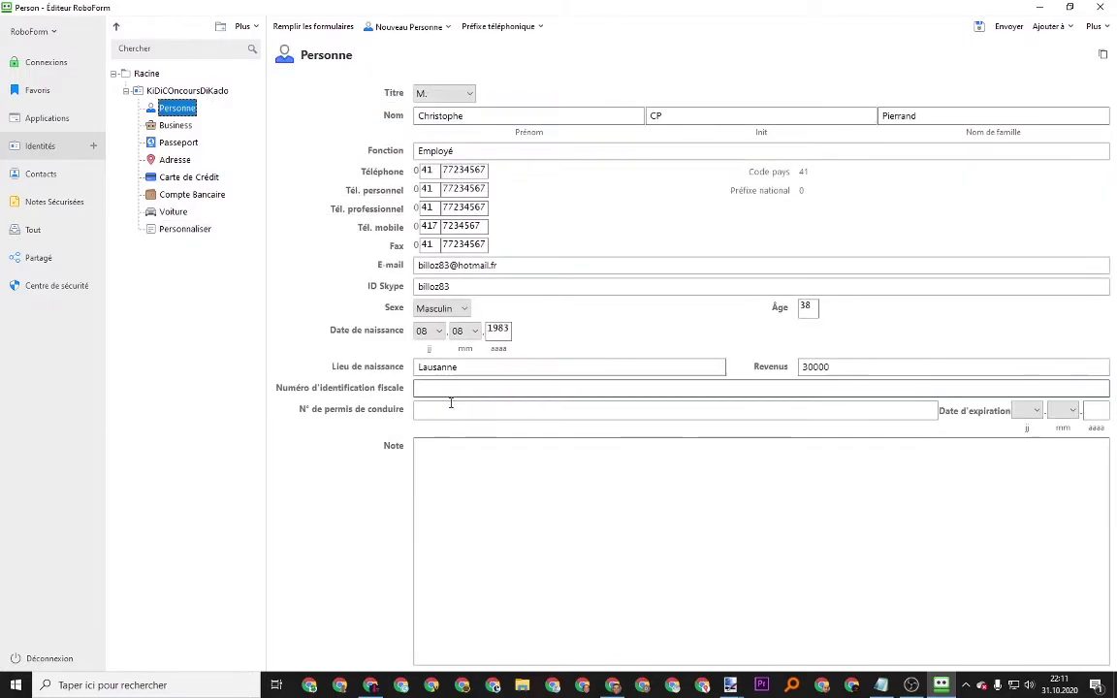
{"action": "left_click", "coordinate": [175, 126]}
{"action": "left_click", "coordinate": [177, 108]}
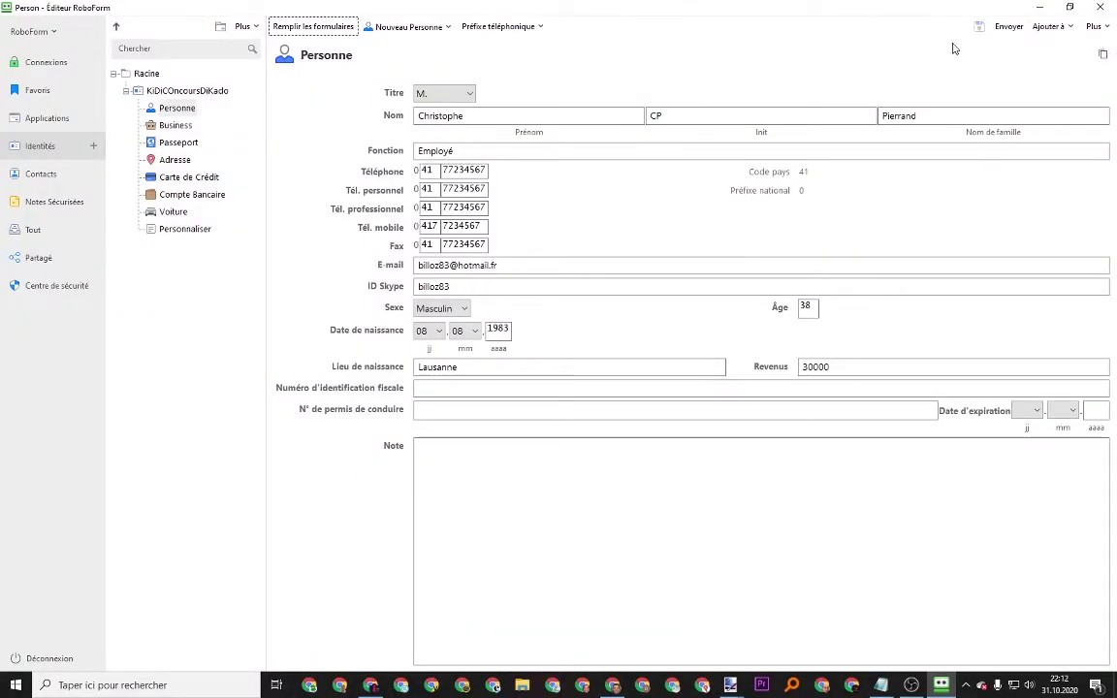
Open and dismiss the Nouveau Personne and Préfixe téléphonique menus without changing anything
{"action": "left_click", "coordinate": [426, 26]}
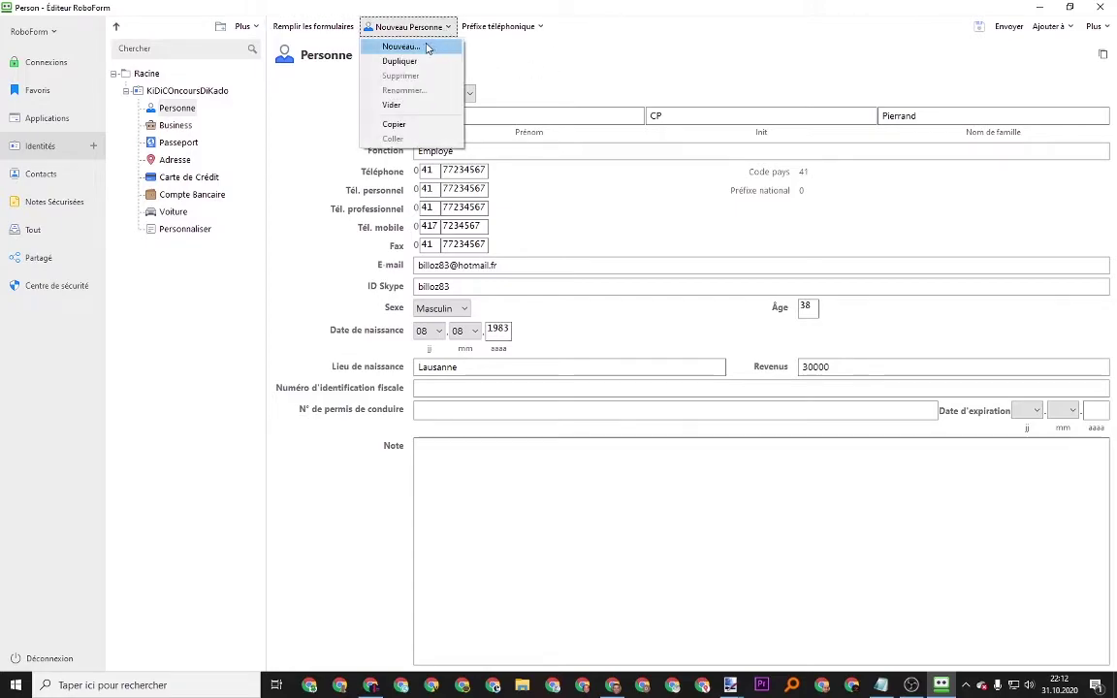
{"action": "left_click", "coordinate": [490, 29]}
{"action": "left_click", "coordinate": [490, 29]}
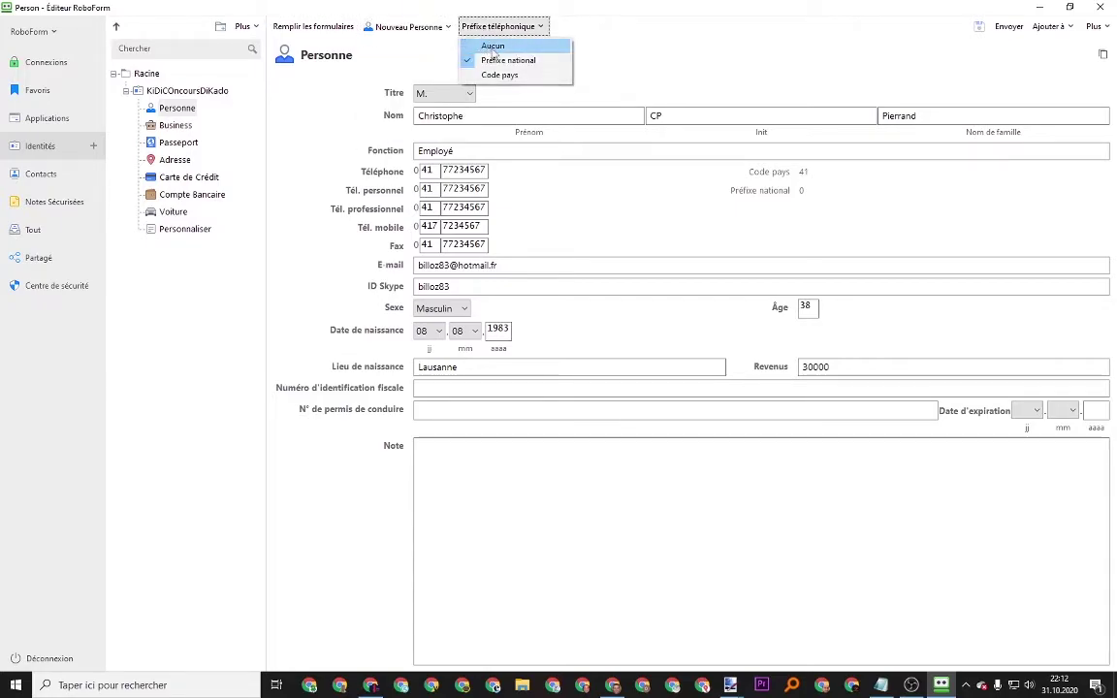
{"action": "left_click", "coordinate": [407, 27]}
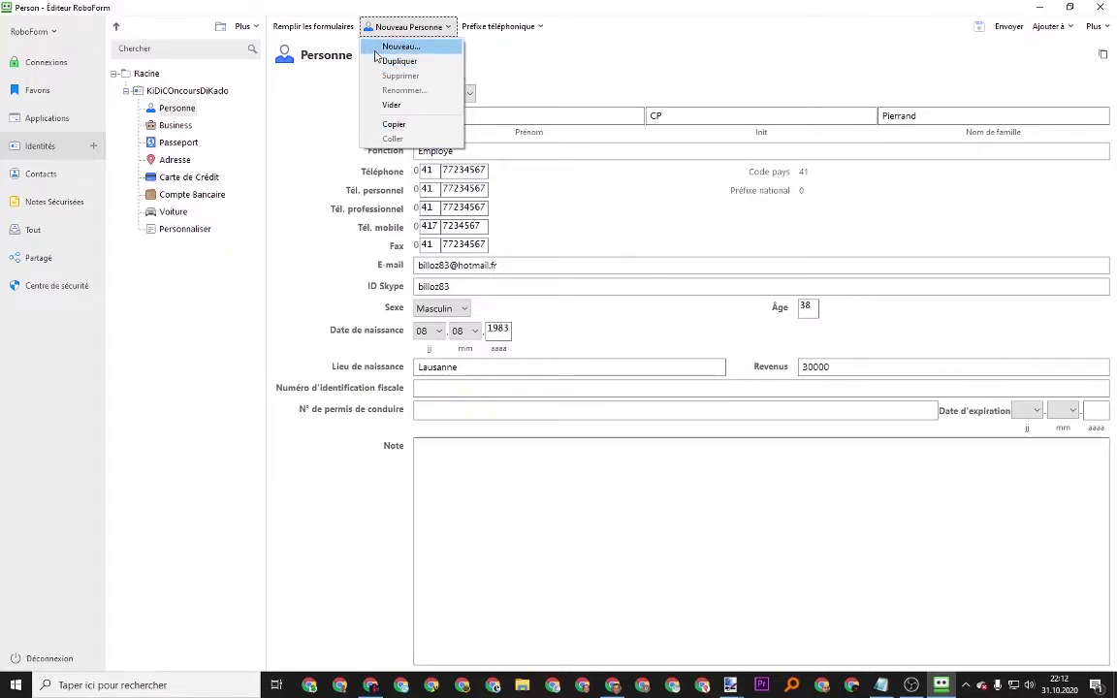
{"action": "left_click", "coordinate": [319, 162]}
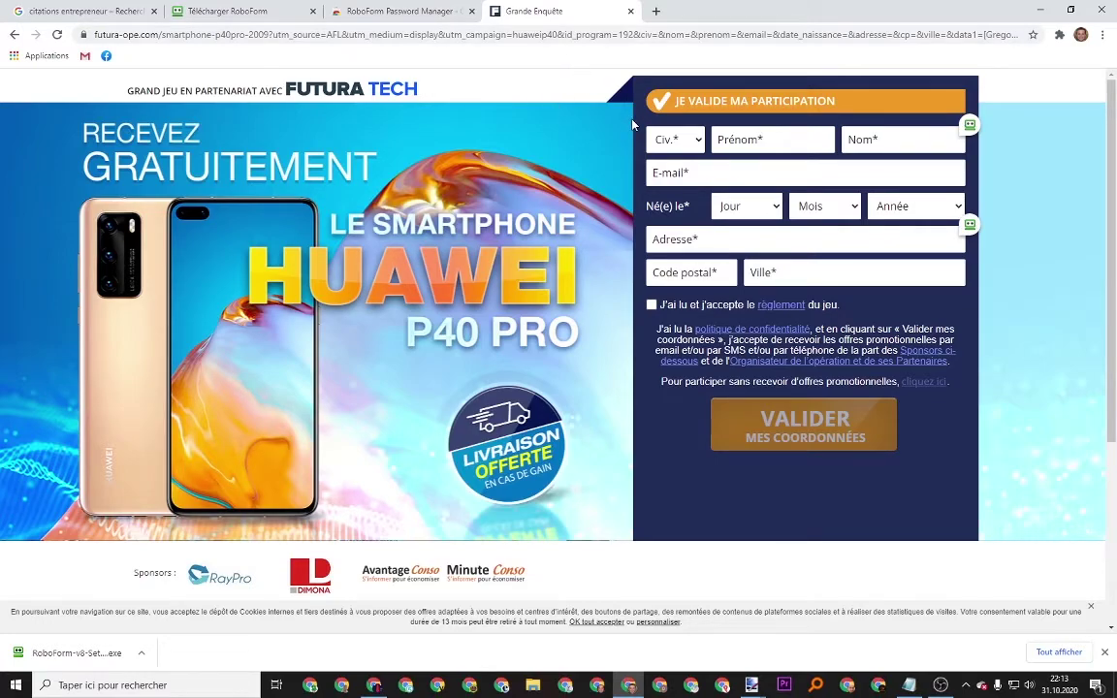
Autofill the contest entry form with the KiDiConcoursDiKado identity via the RoboForm icon
{"action": "left_click", "coordinate": [970, 126]}
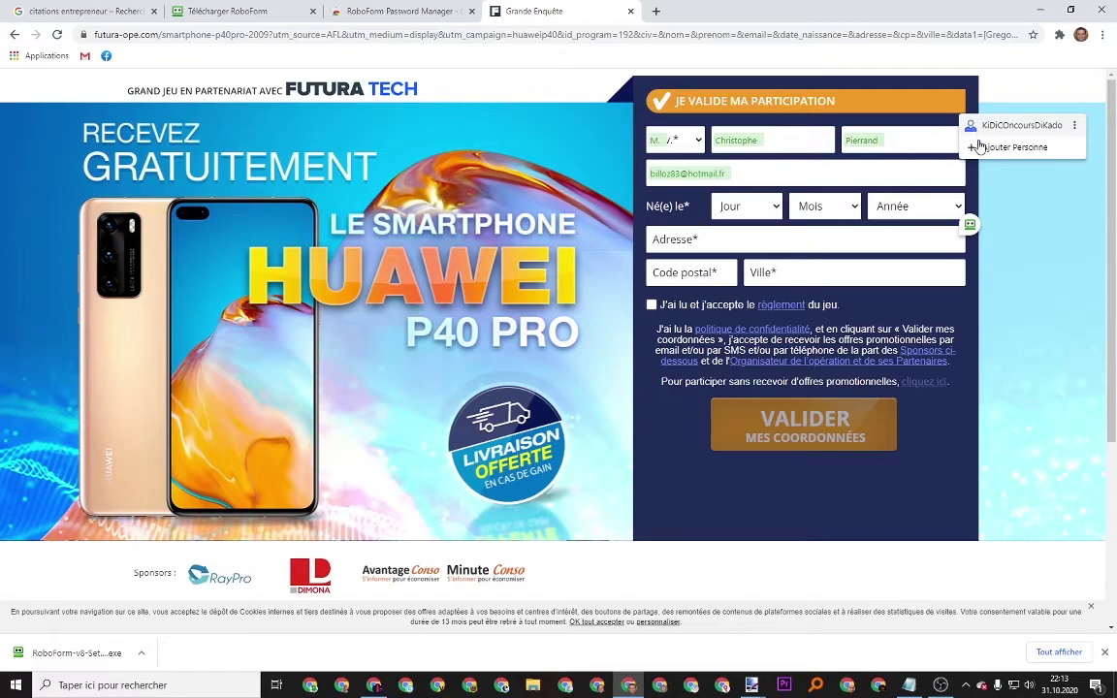
{"action": "left_click", "coordinate": [974, 129]}
{"action": "left_click", "coordinate": [999, 129]}
Set the birth month to 08 and the birth year to 1983
{"action": "left_click", "coordinate": [824, 206]}
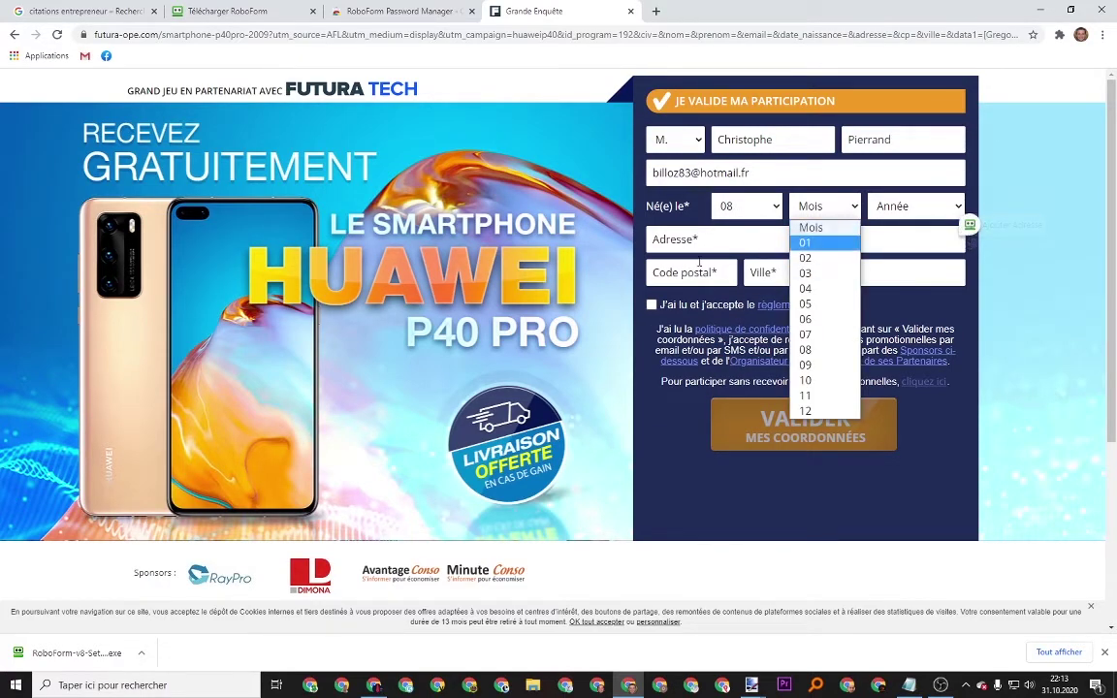
{"action": "left_click", "coordinate": [698, 276]}
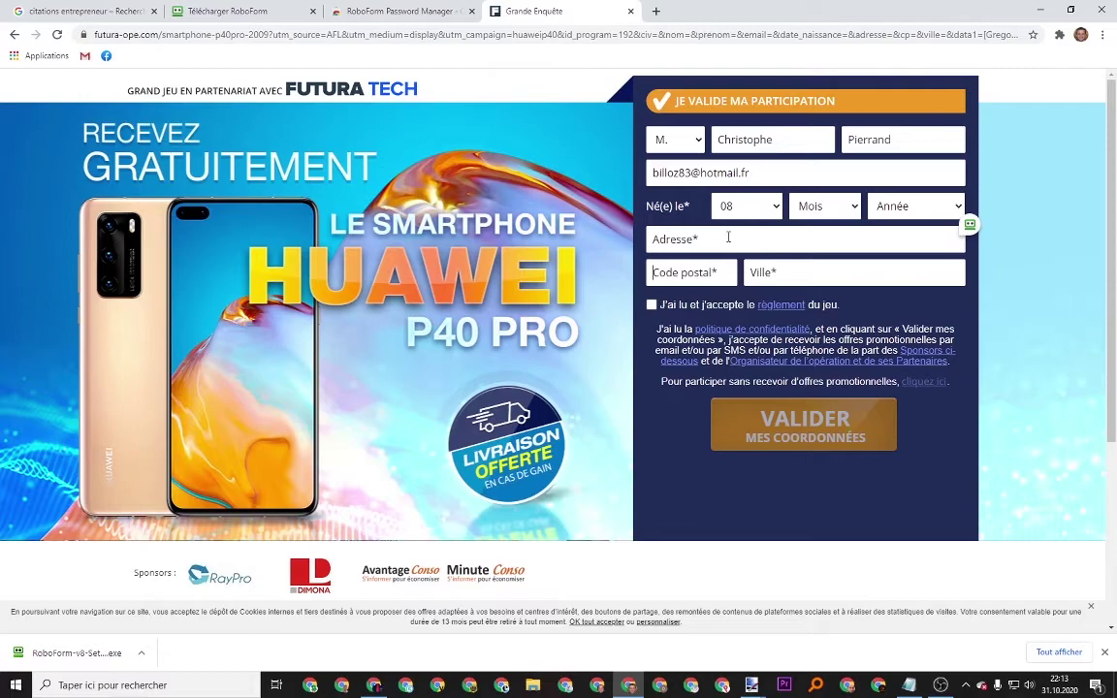
{"action": "left_click", "coordinate": [816, 208]}
{"action": "left_click", "coordinate": [815, 349]}
{"action": "left_click", "coordinate": [916, 205]}
{"action": "key", "text": "Up"}
{"action": "key", "text": "Up"}
{"action": "key", "text": "Up"}
{"action": "key", "text": "Return"}
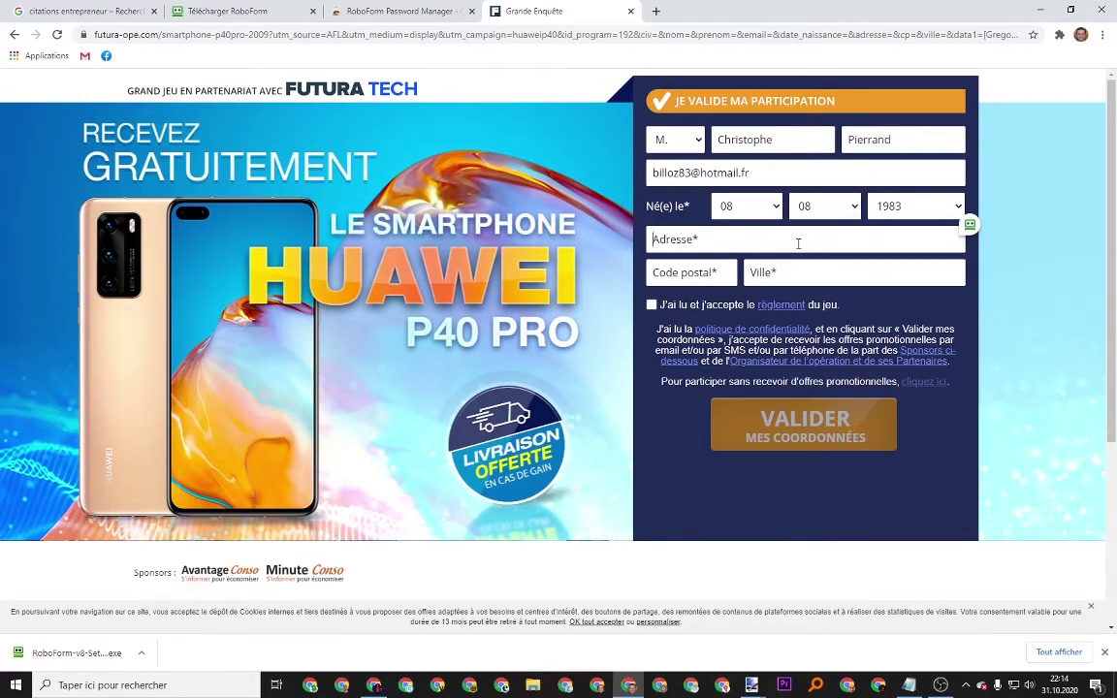